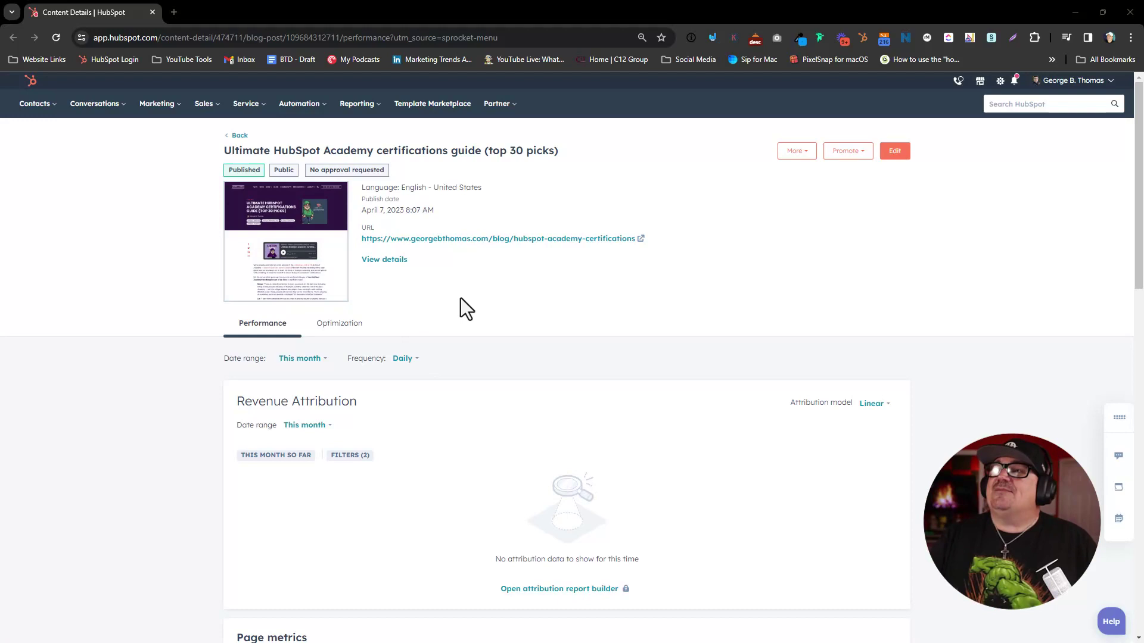
{"action": "left_click", "coordinate": [157, 104]}
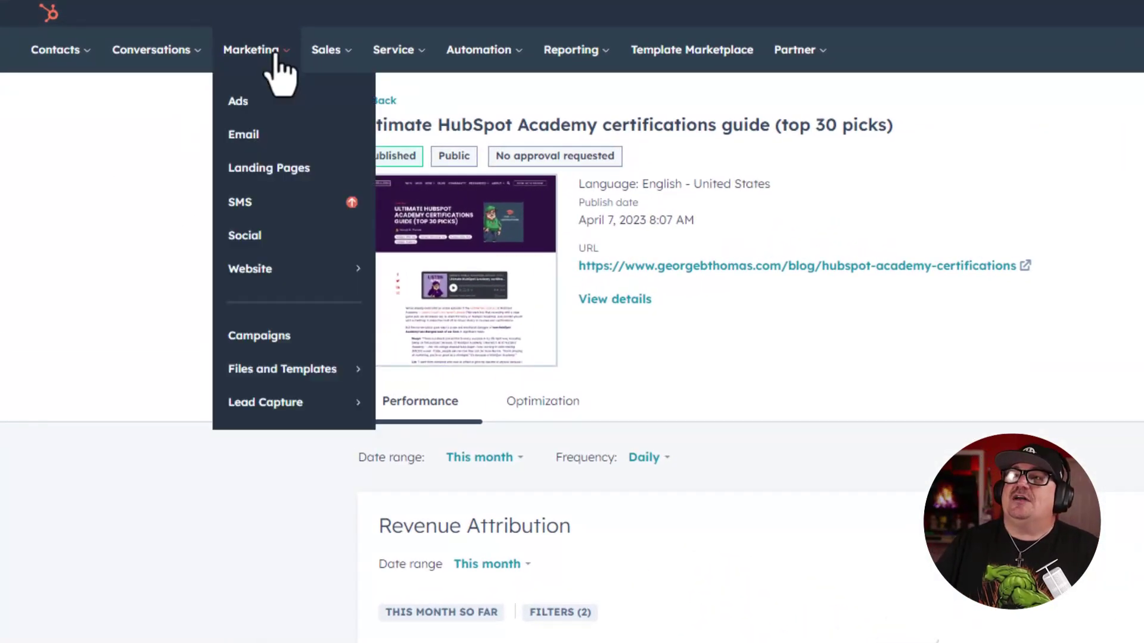
{"action": "mouse_move", "coordinate": [168, 242]}
{"action": "left_click", "coordinate": [127, 272]}
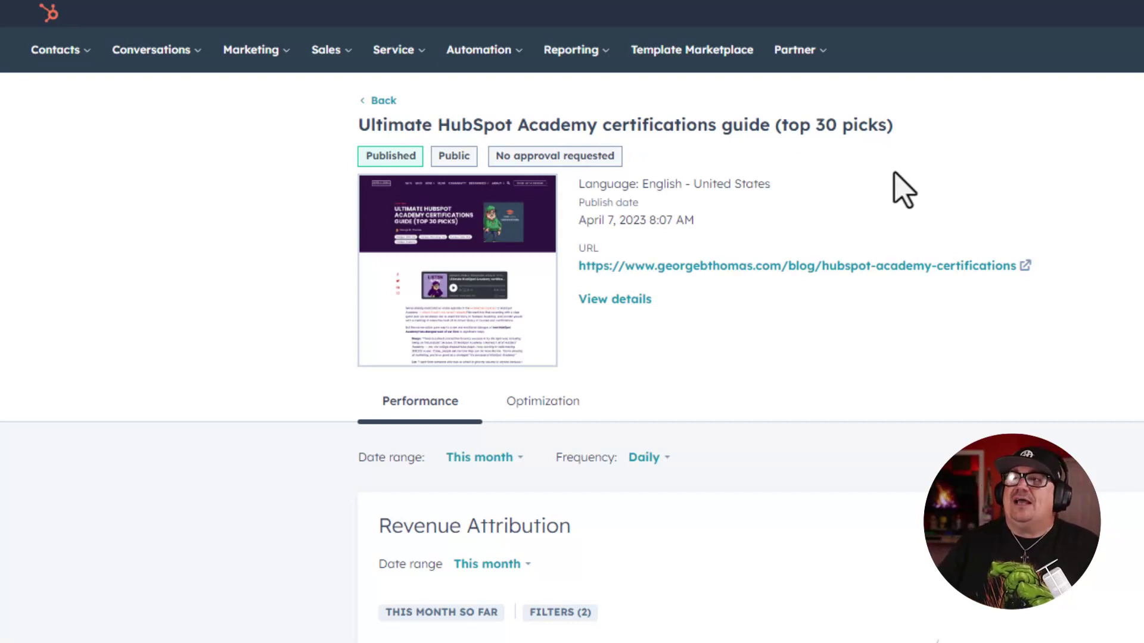
Step: Open the live 'Ultimate HubSpot Academy certifications guide (top 30 picks)' article in a new tab and skim it
{"action": "left_click", "coordinate": [780, 266]}
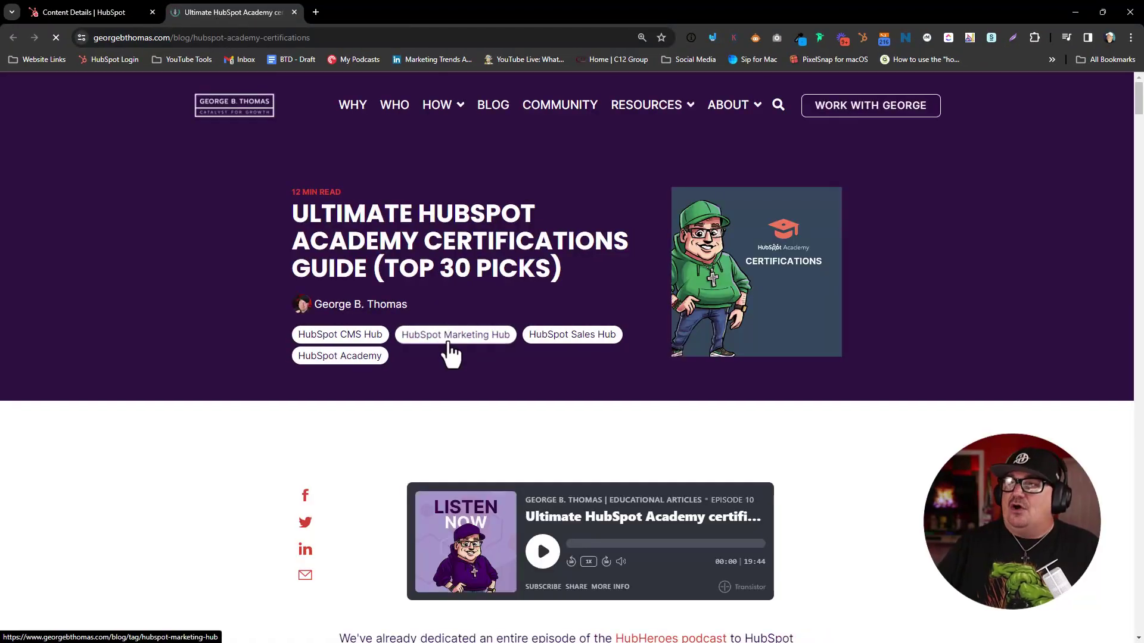
{"action": "scroll", "coordinate": [448, 343], "scroll_direction": "down", "scroll_amount": 8}
{"action": "scroll", "coordinate": [448, 334], "scroll_direction": "down", "scroll_amount": 3}
{"action": "scroll", "coordinate": [441, 271], "scroll_direction": "up", "scroll_amount": 9}
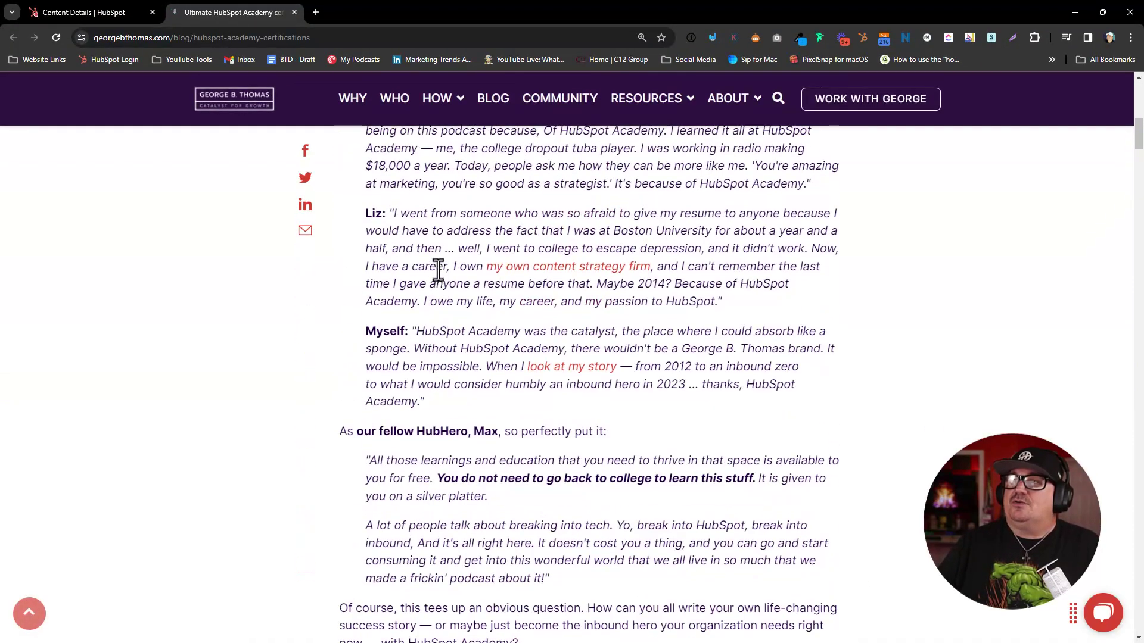
{"action": "scroll", "coordinate": [397, 411], "scroll_direction": "down", "scroll_amount": 20}
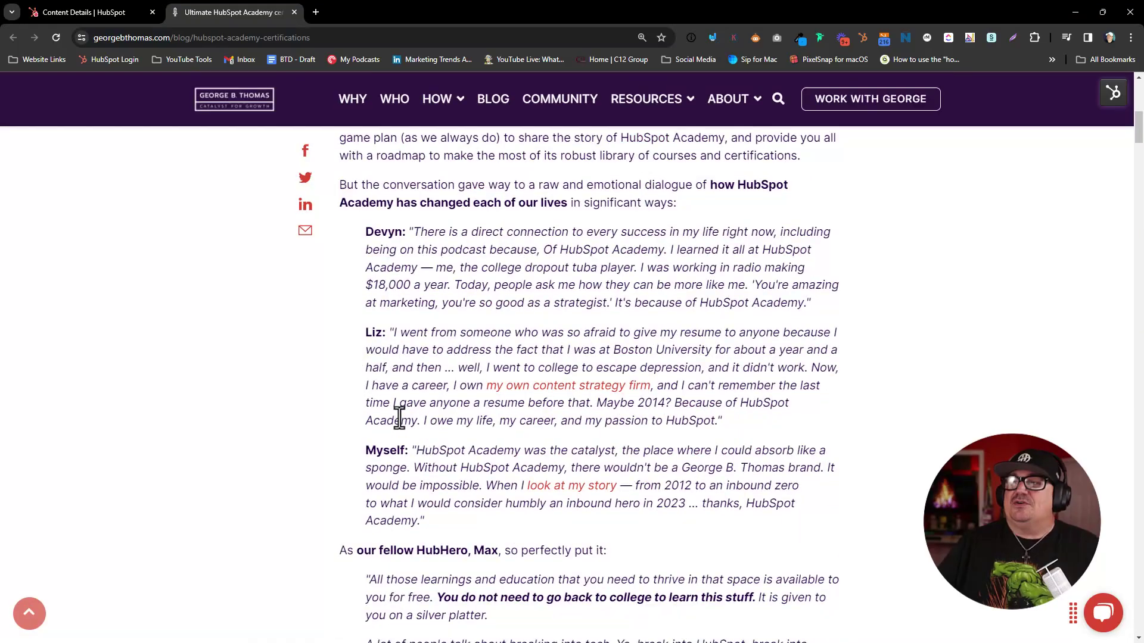
{"action": "scroll", "coordinate": [400, 409], "scroll_direction": "down", "scroll_amount": 3}
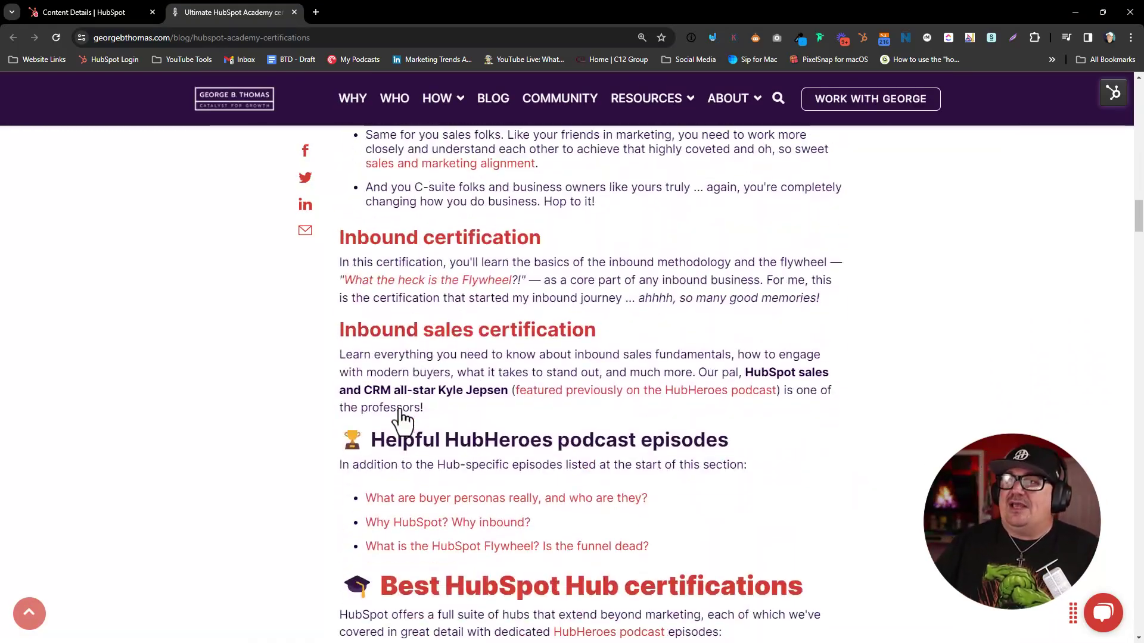
{"action": "scroll", "coordinate": [393, 411], "scroll_direction": "up", "scroll_amount": 14}
{"action": "scroll", "coordinate": [390, 386], "scroll_direction": "up", "scroll_amount": 18}
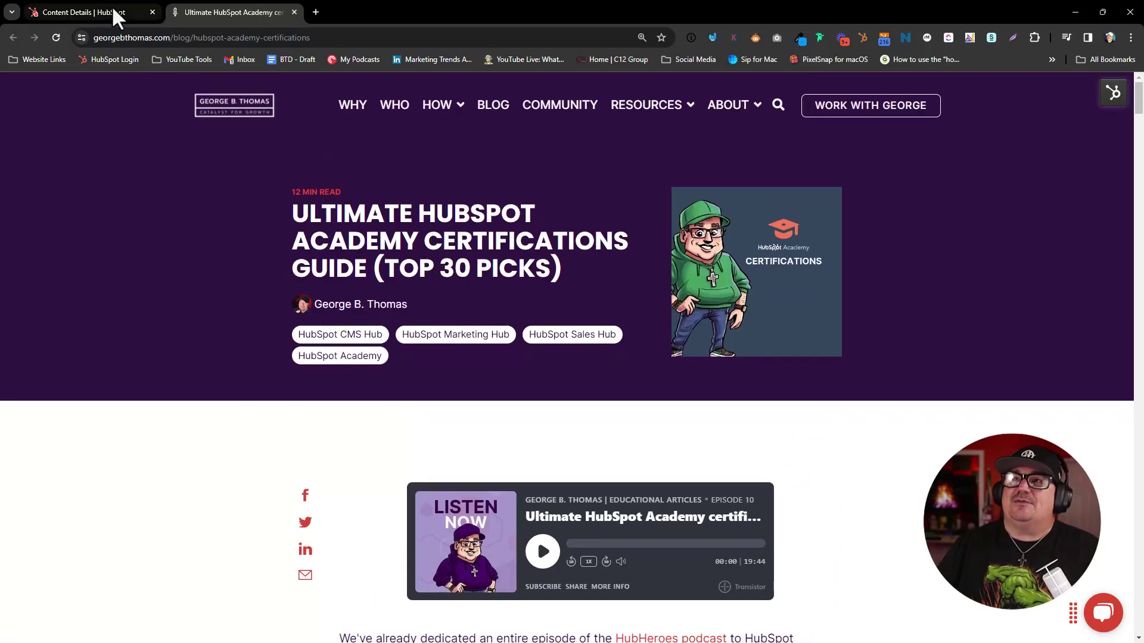
Step: Back in HubSpot, start a new social post promoting the blog article
{"action": "left_click", "coordinate": [113, 8]}
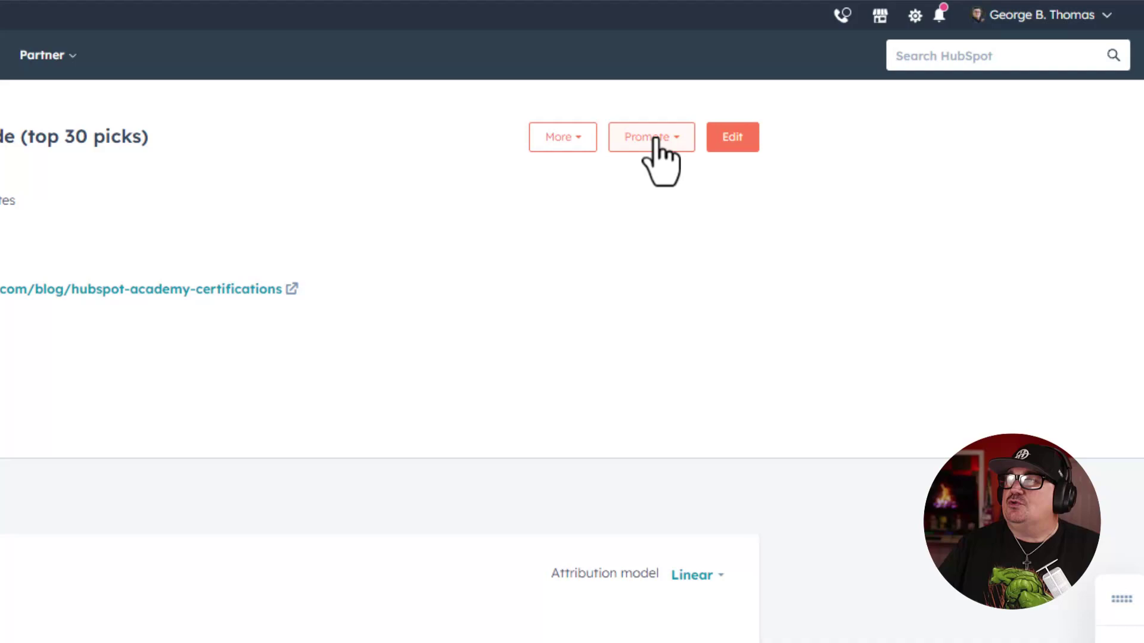
{"action": "left_click", "coordinate": [669, 142]}
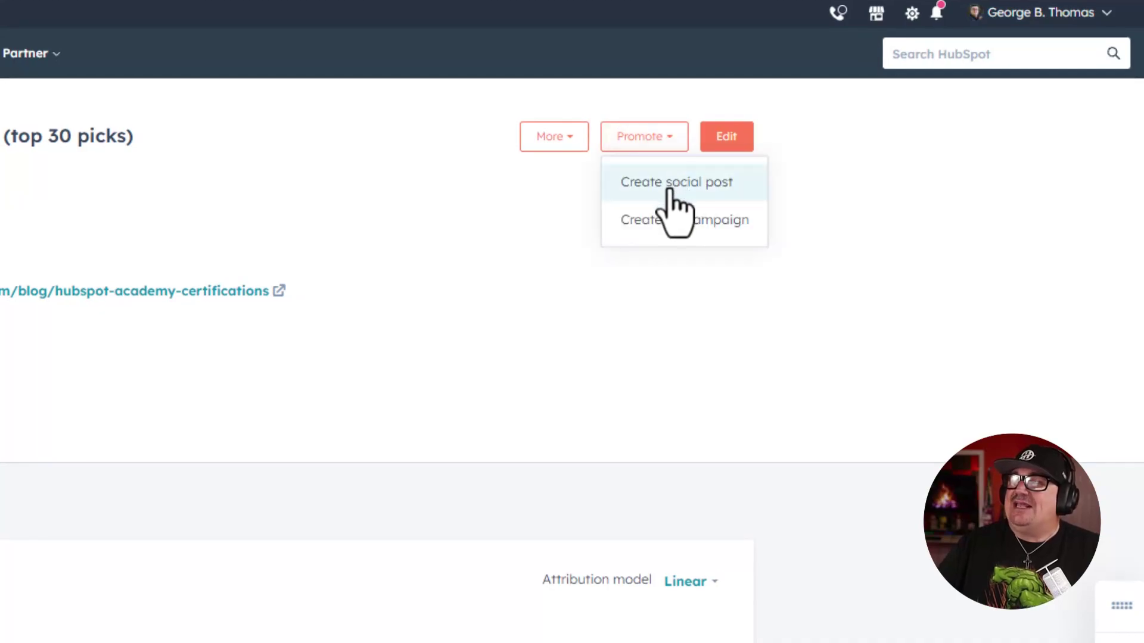
{"action": "left_click", "coordinate": [670, 184]}
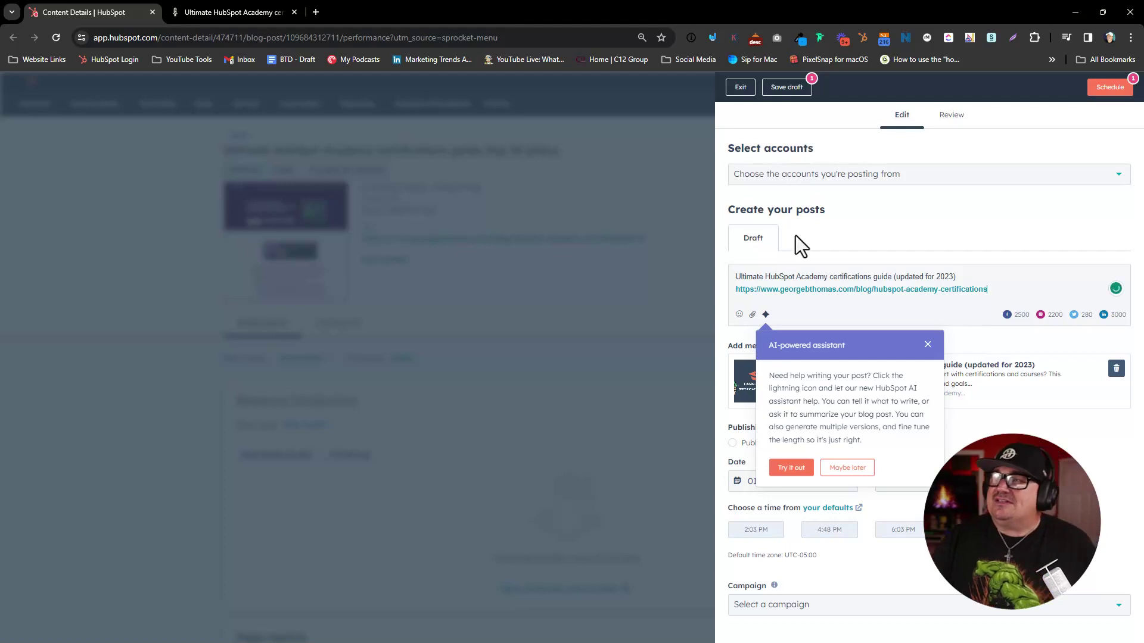
Step: Select the LinkedIn account as the post's publishing account
{"action": "left_click", "coordinate": [830, 178]}
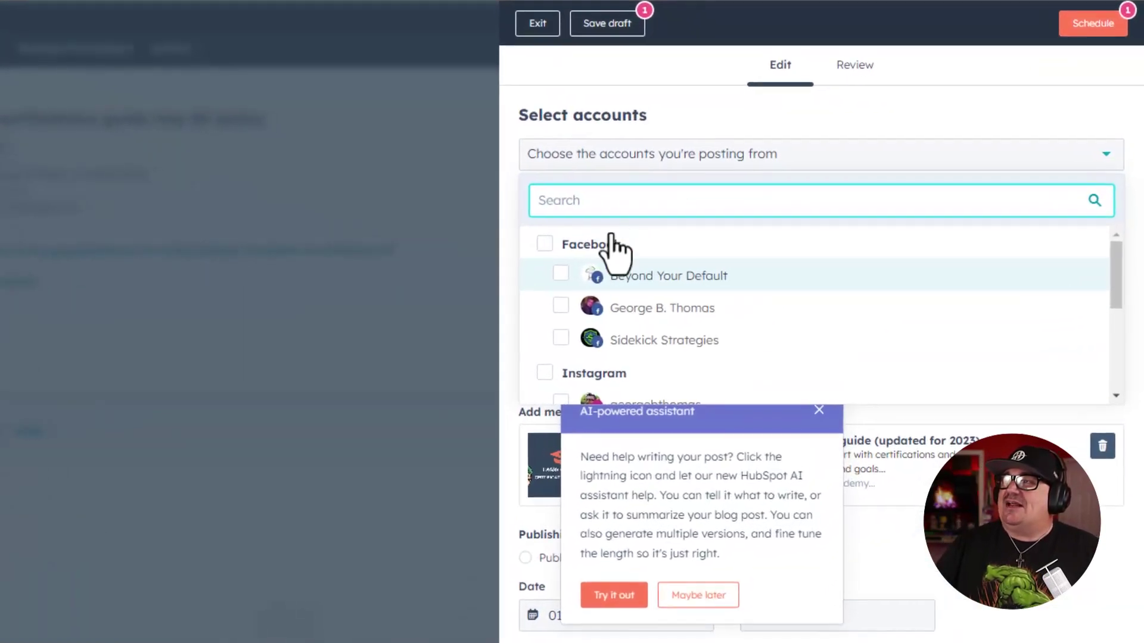
{"action": "scroll", "coordinate": [613, 250], "scroll_direction": "down", "scroll_amount": 5}
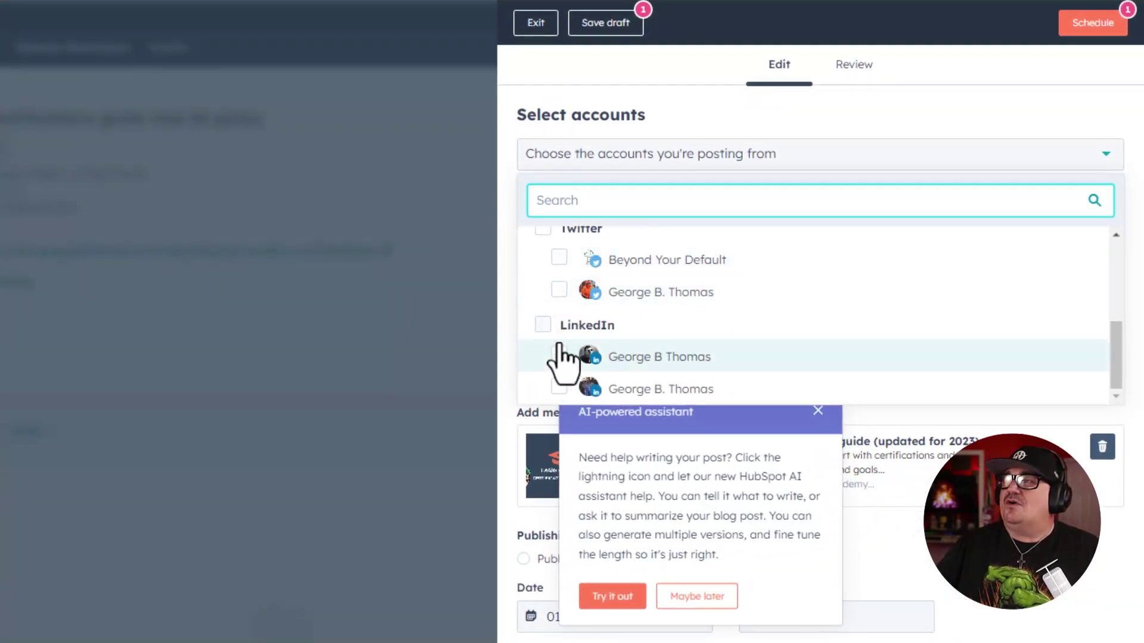
{"action": "left_click", "coordinate": [558, 357]}
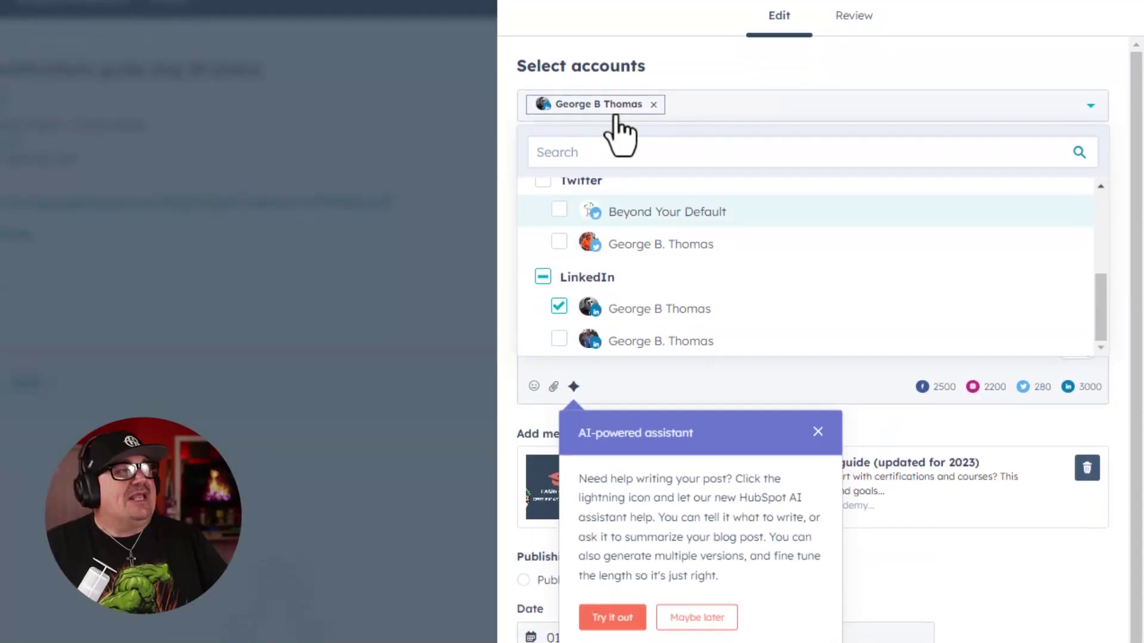
{"action": "left_click", "coordinate": [619, 134]}
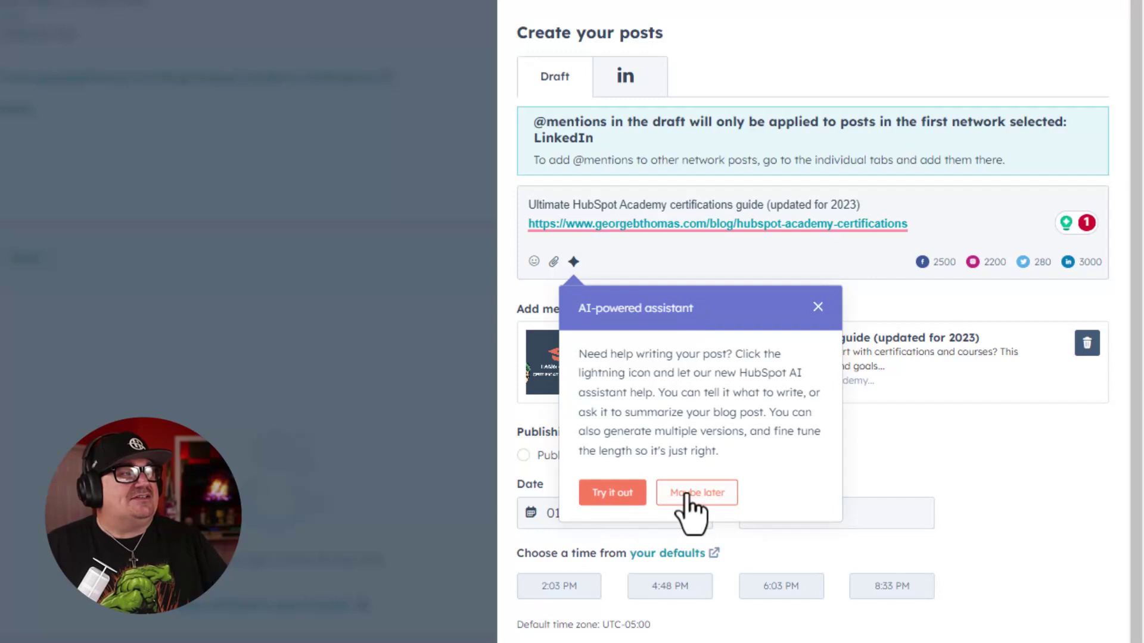
Step: Use the AI social post generator to create a post summarizing the certifications blog content
{"action": "left_click", "coordinate": [818, 307]}
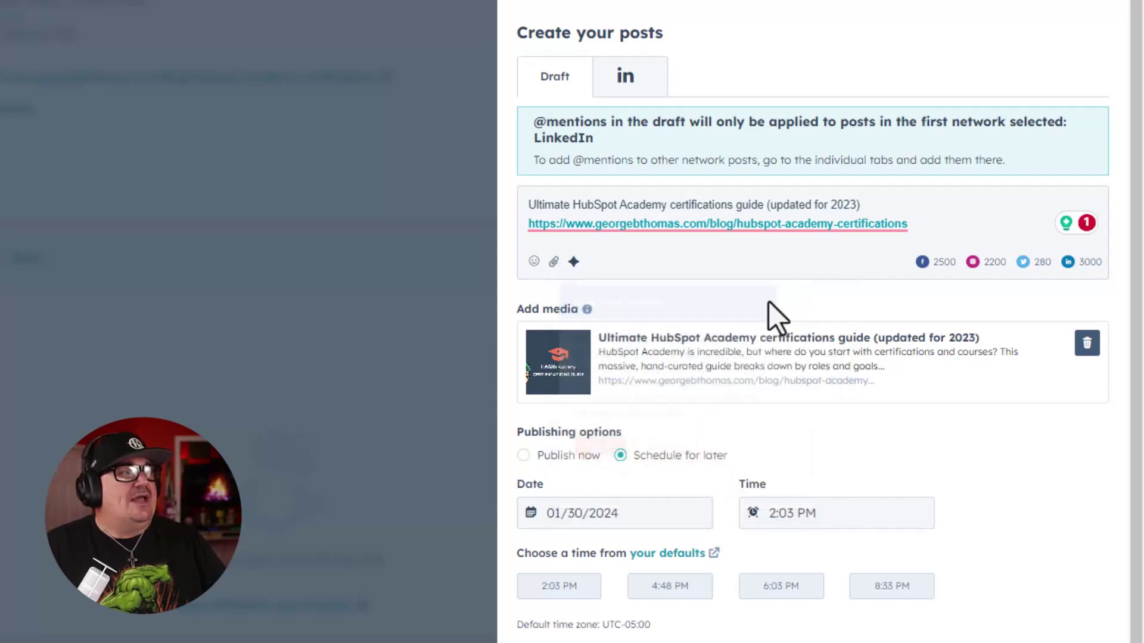
{"action": "left_click", "coordinate": [572, 263]}
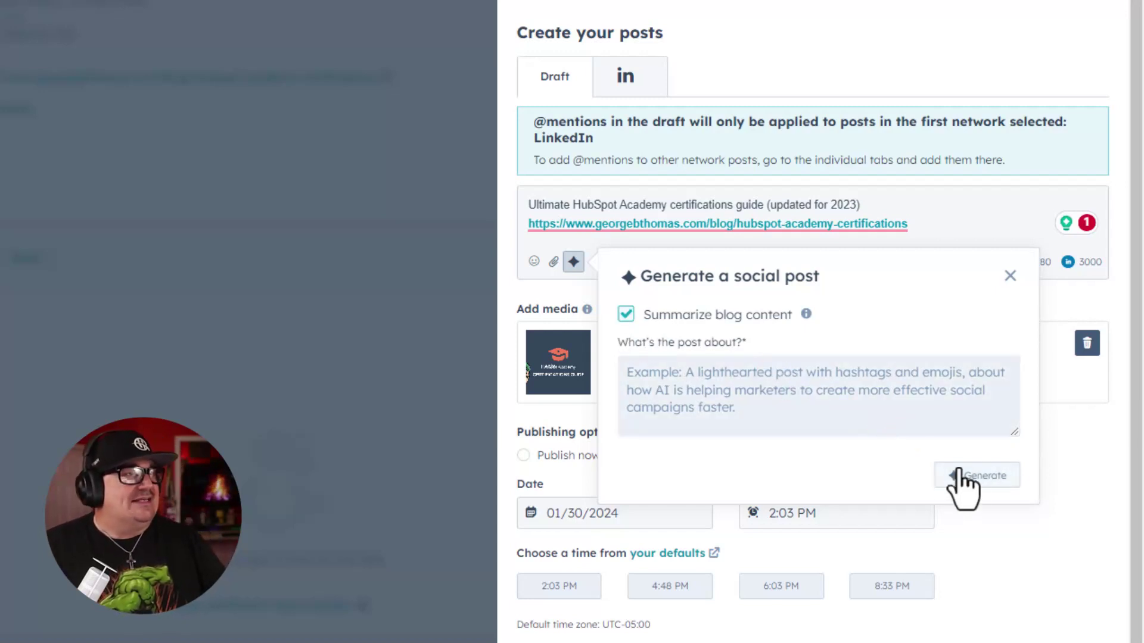
{"action": "left_click", "coordinate": [984, 477]}
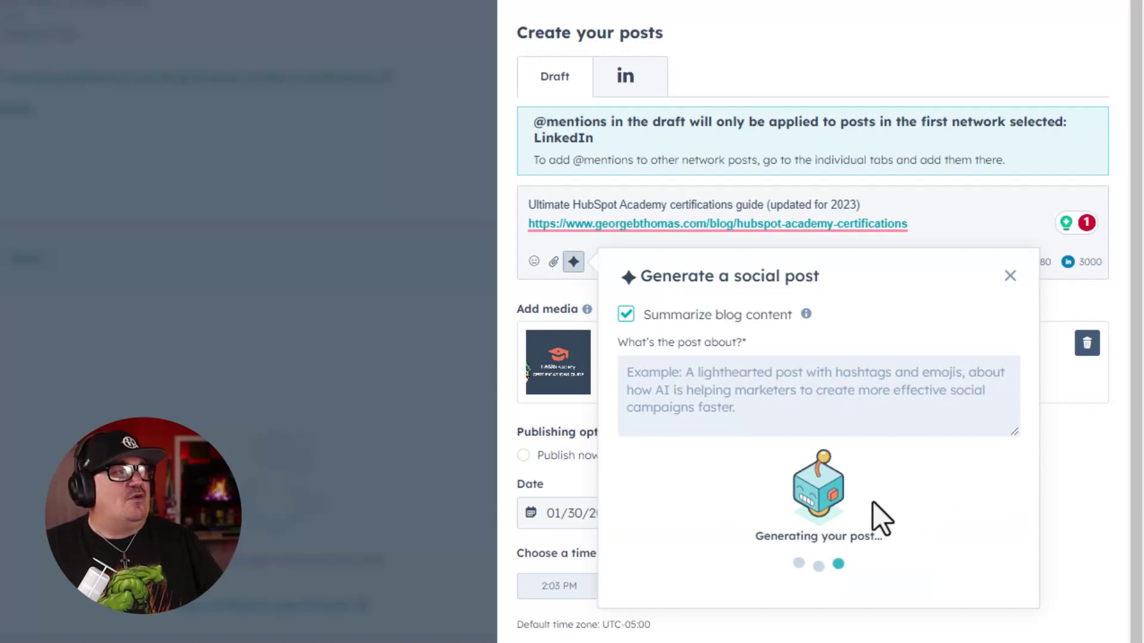
{"action": "scroll", "coordinate": [787, 474], "scroll_direction": "down", "scroll_amount": 3}
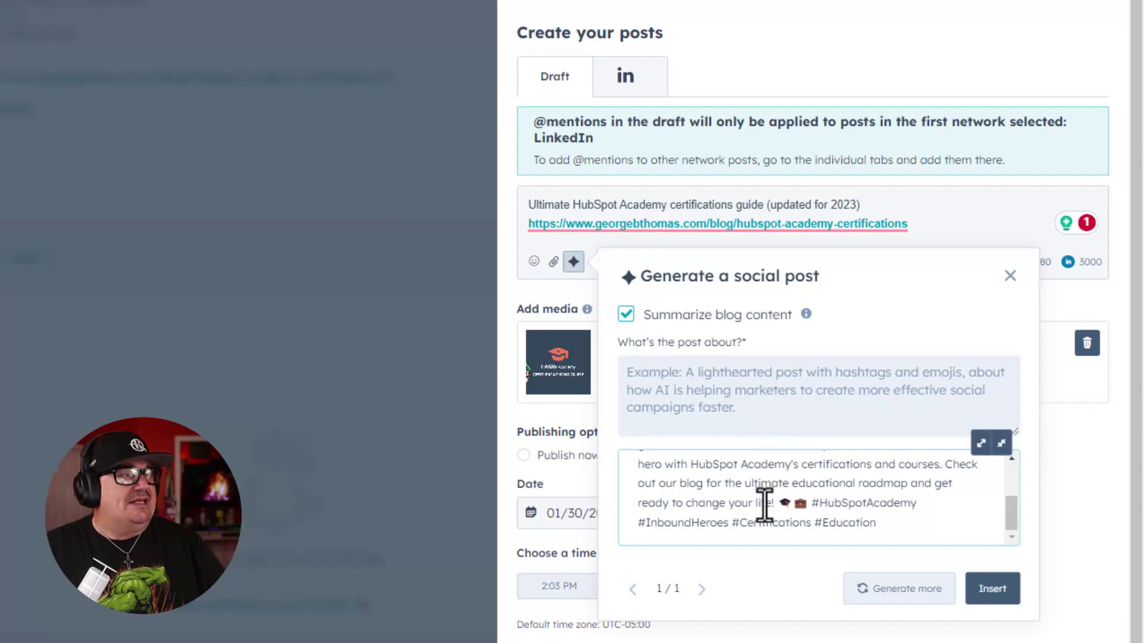
{"action": "scroll", "coordinate": [765, 505], "scroll_direction": "up", "scroll_amount": 3}
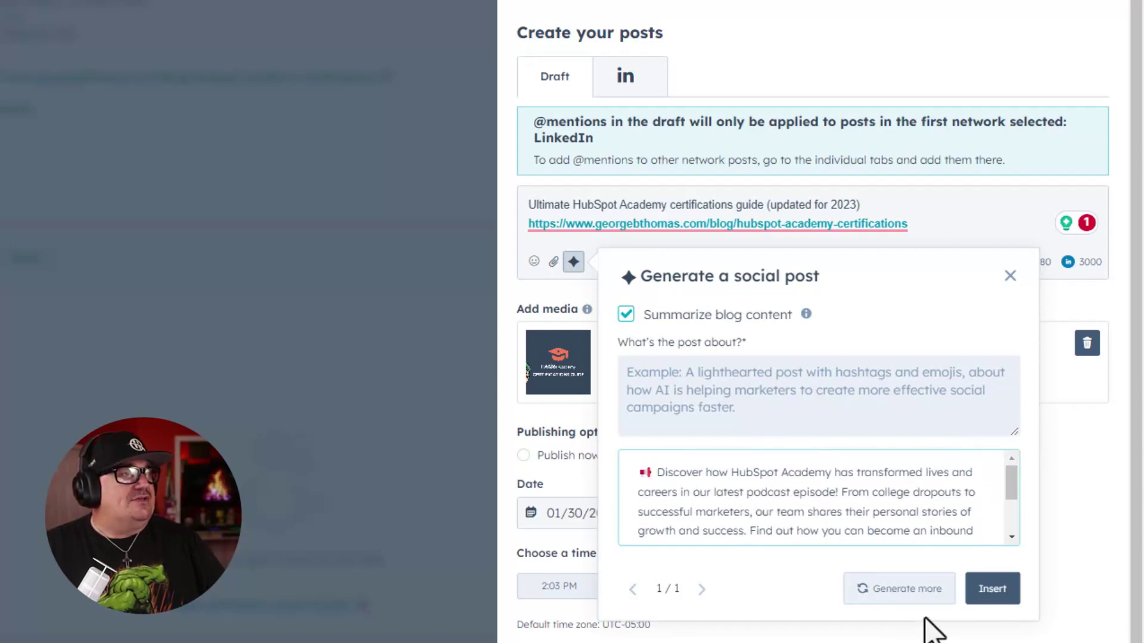
Step: Generate a second AI post version and compare it with the first
{"action": "left_click", "coordinate": [914, 591]}
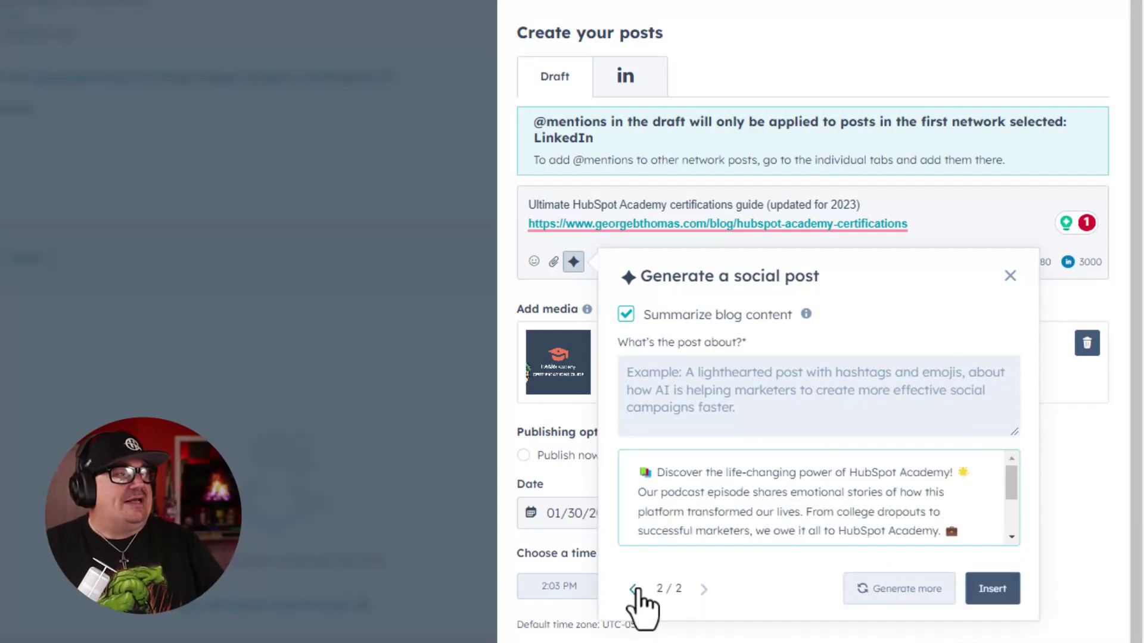
{"action": "left_click", "coordinate": [632, 591]}
{"action": "left_click", "coordinate": [703, 590]}
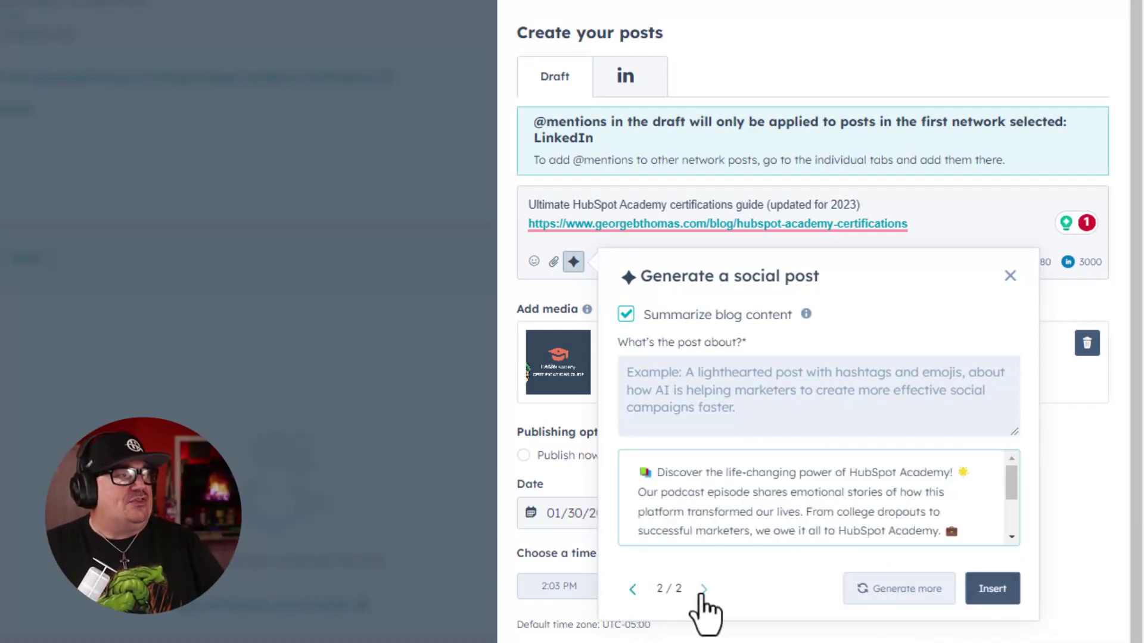
{"action": "left_click", "coordinate": [633, 590]}
{"action": "left_click", "coordinate": [703, 590]}
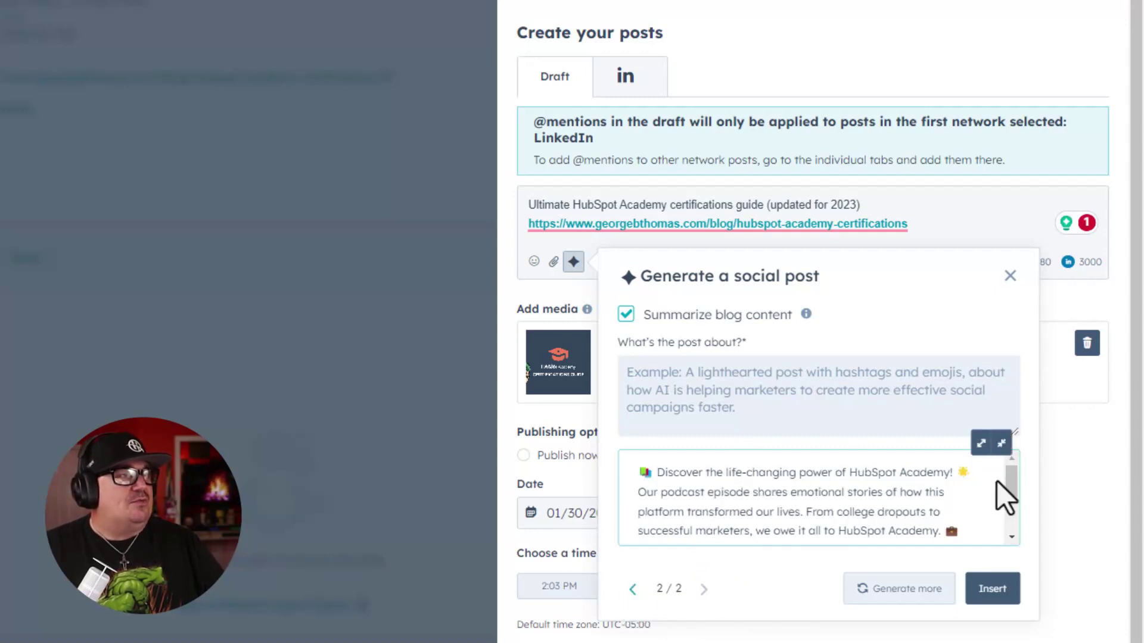
Step: Generate a third version, return to version 1 of 3, and shorten it
{"action": "left_click", "coordinate": [981, 445]}
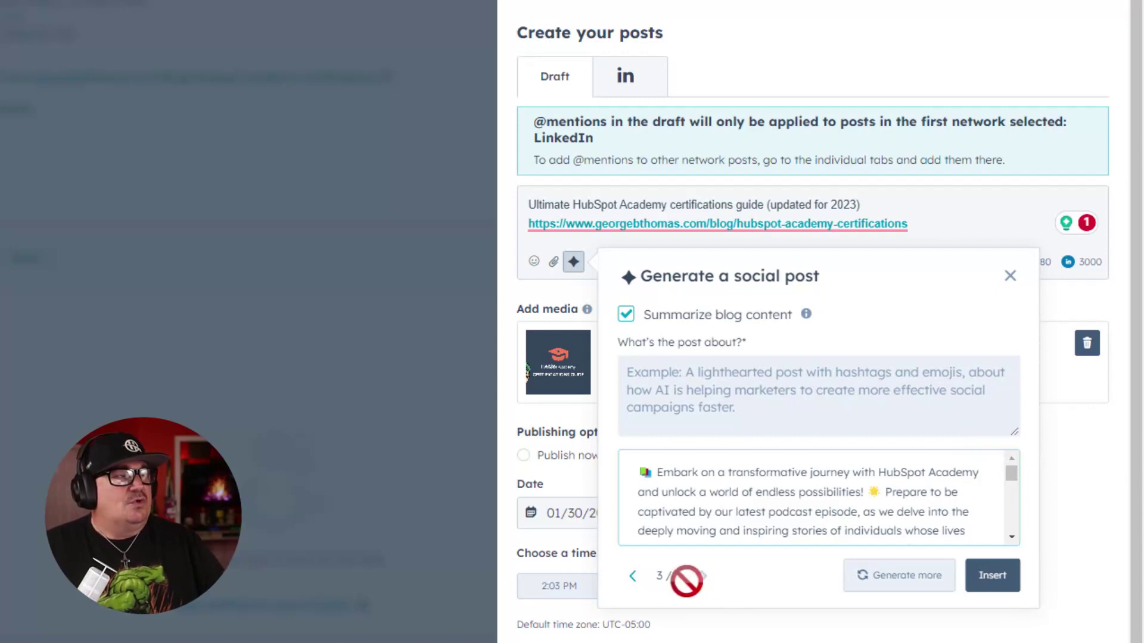
{"action": "mouse_move", "coordinate": [983, 475]}
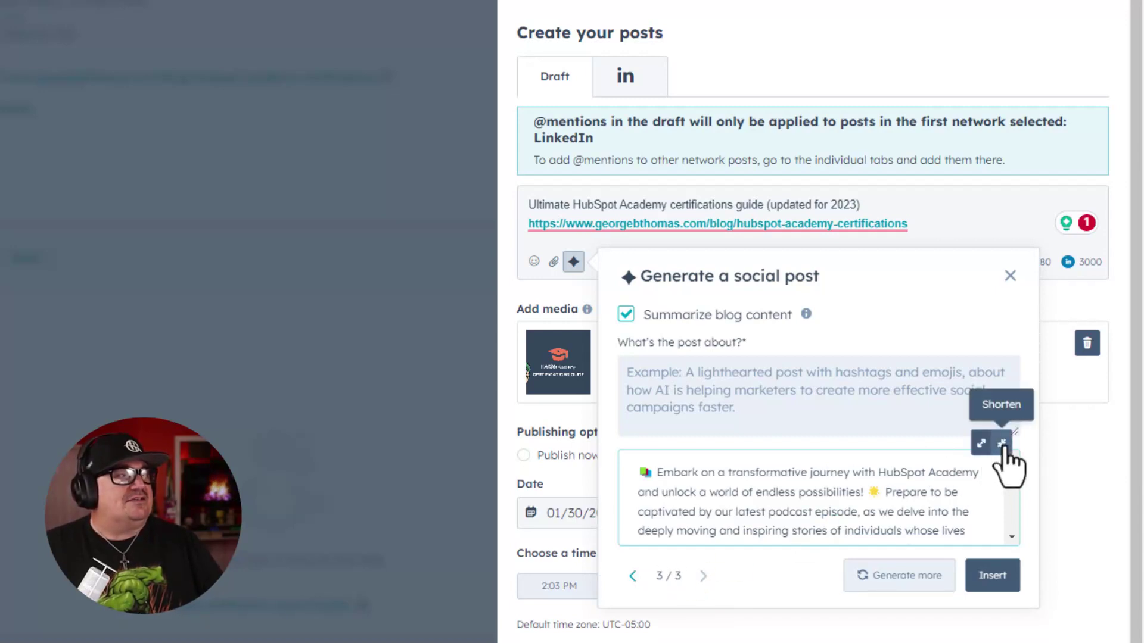
{"action": "left_click", "coordinate": [632, 577]}
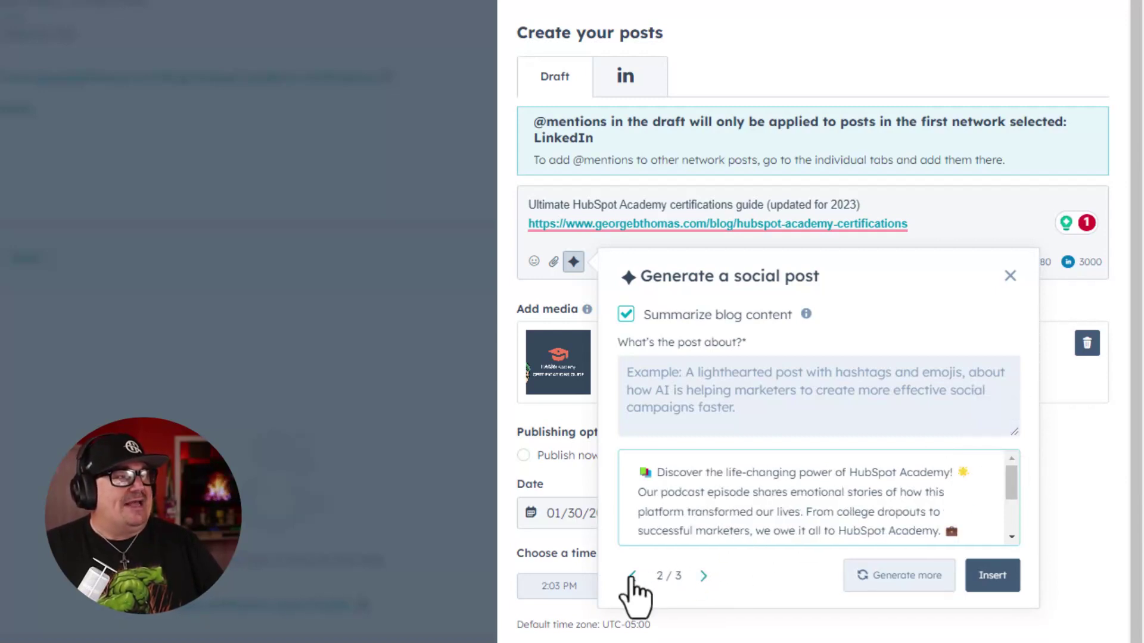
{"action": "left_click", "coordinate": [632, 577]}
{"action": "mouse_move", "coordinate": [817, 524]}
{"action": "left_click", "coordinate": [1003, 445]}
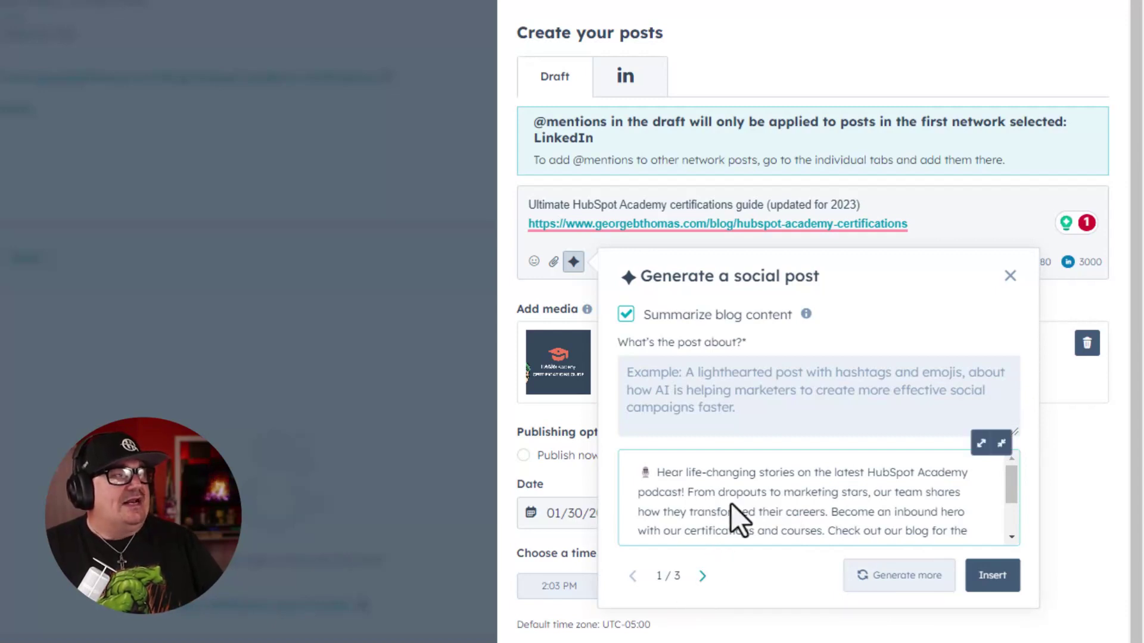
Step: Insert the podcast-stories post into the draft, split it into paragraphs with the blog link on its own line
{"action": "left_click", "coordinate": [992, 575]}
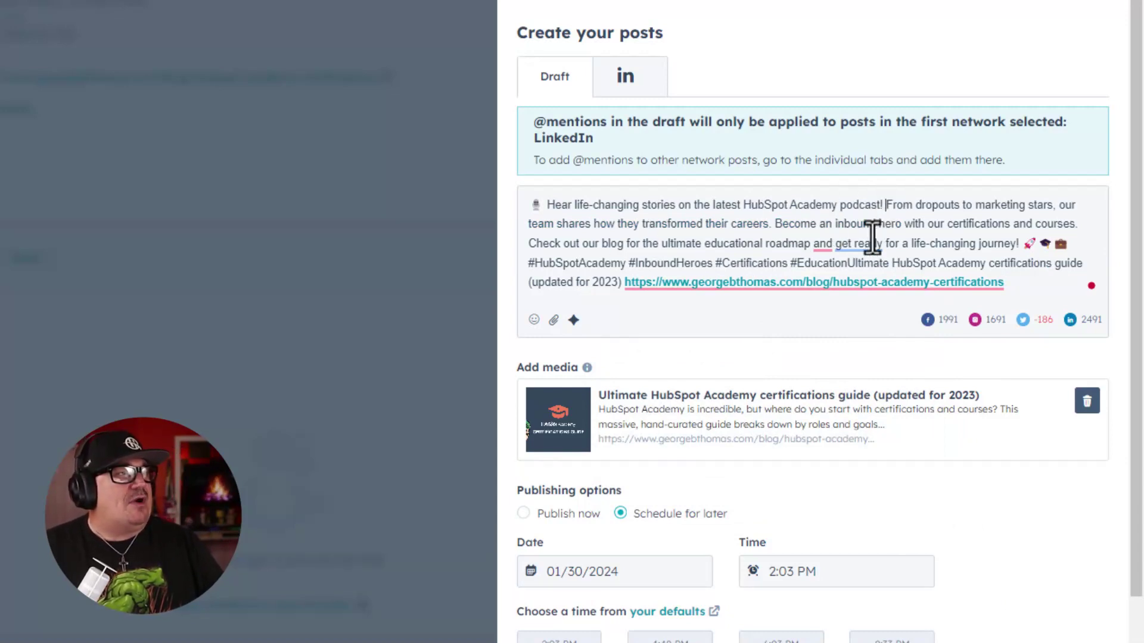
{"action": "key", "text": "Return"}
{"action": "key", "text": "Return"}
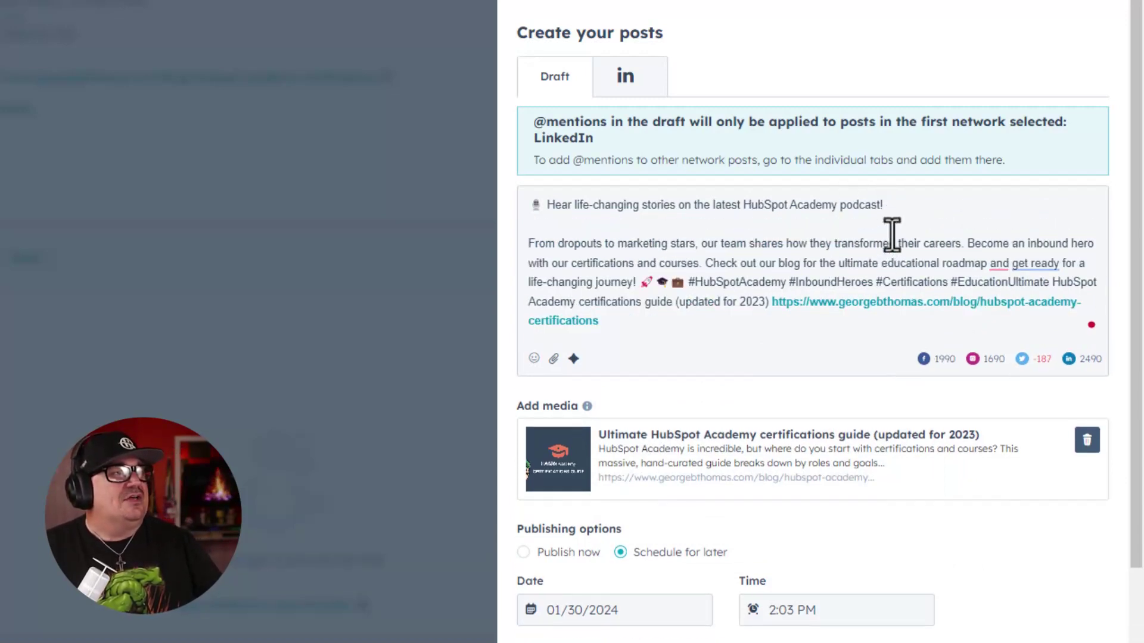
{"action": "left_click", "coordinate": [769, 308]}
{"action": "key", "text": "Return"}
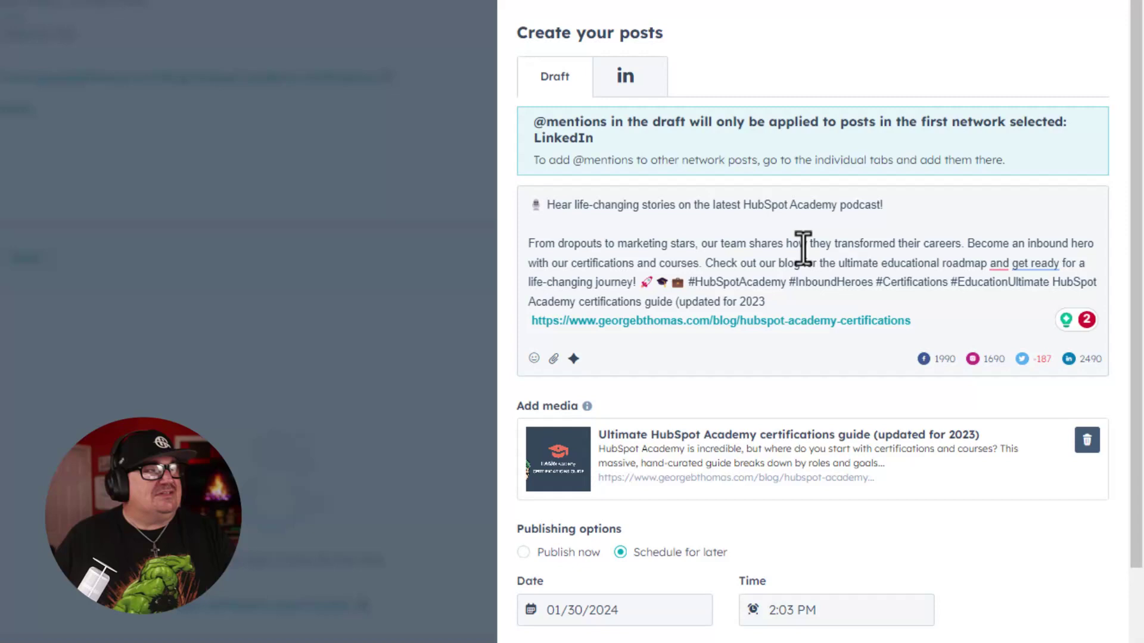
{"action": "scroll", "coordinate": [623, 453], "scroll_direction": "down", "scroll_amount": 2}
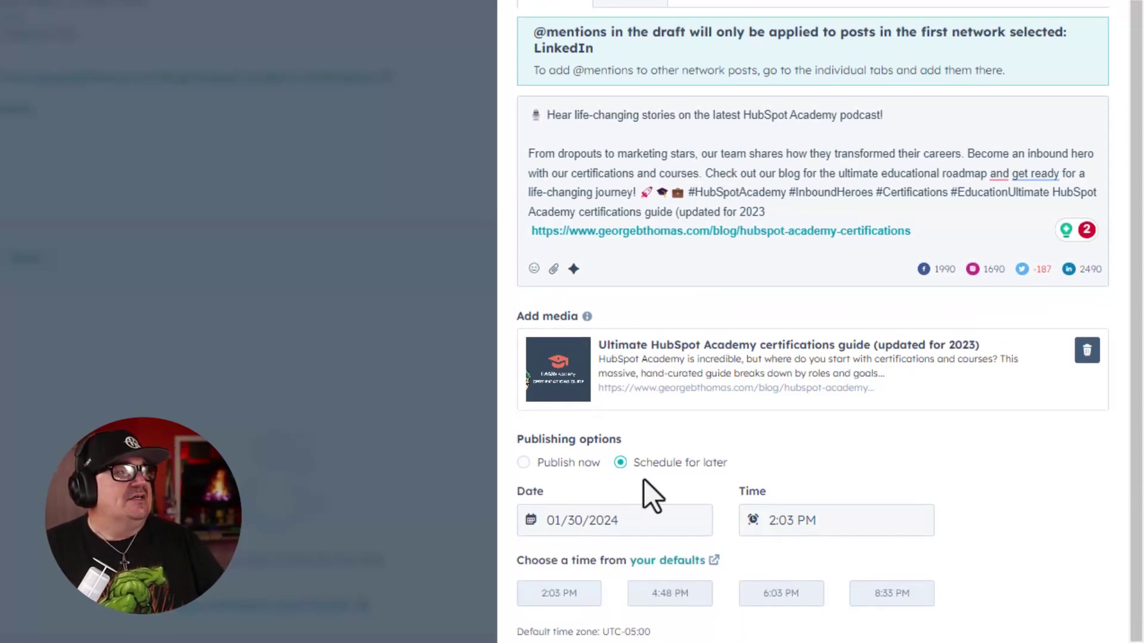
{"action": "scroll", "coordinate": [625, 523], "scroll_direction": "down", "scroll_amount": 2}
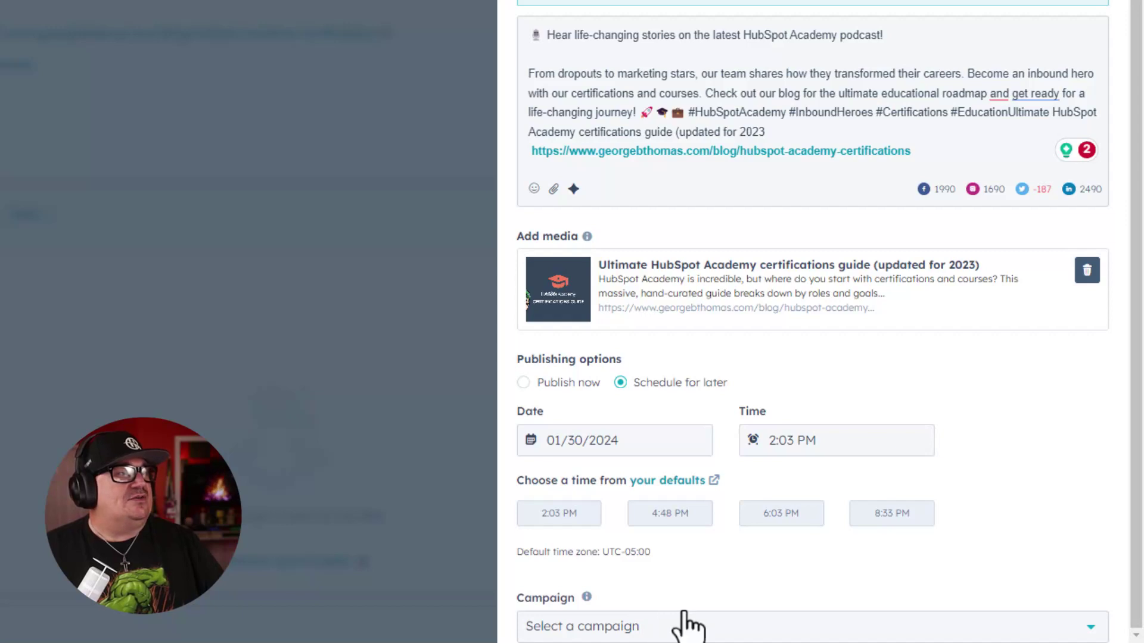
{"action": "scroll", "coordinate": [733, 536], "scroll_direction": "up", "scroll_amount": 3}
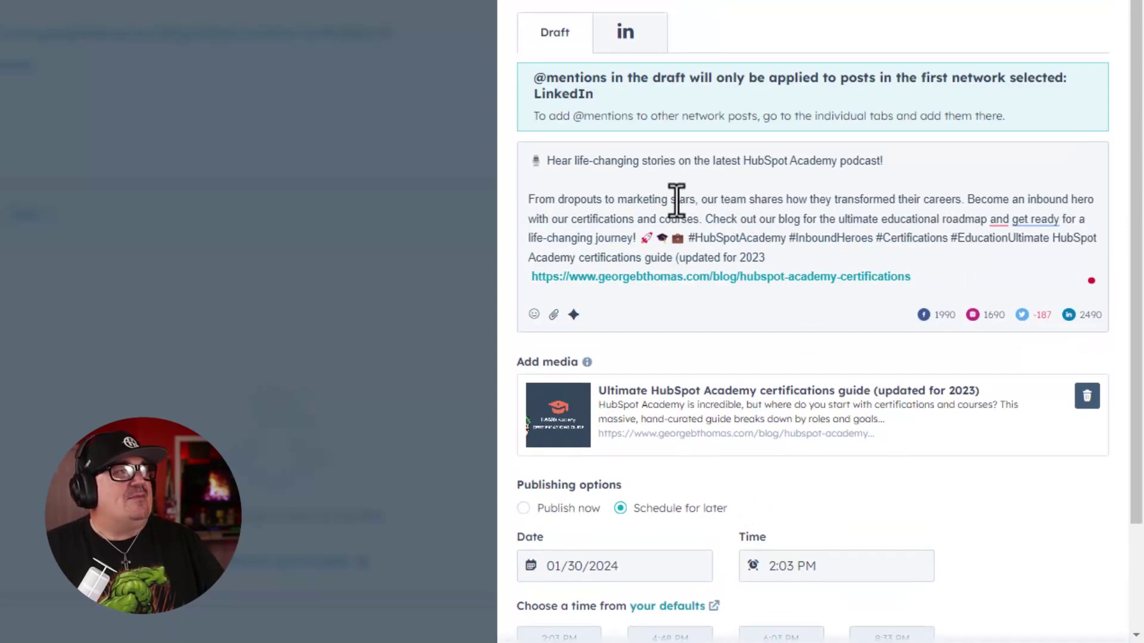
{"action": "left_click", "coordinate": [639, 41]}
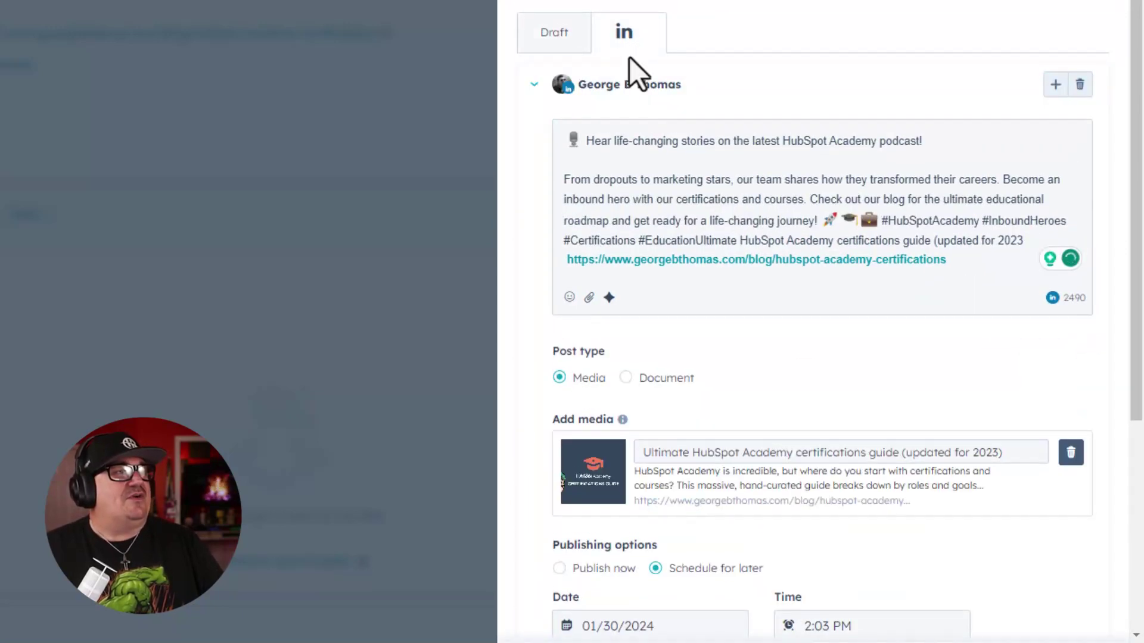